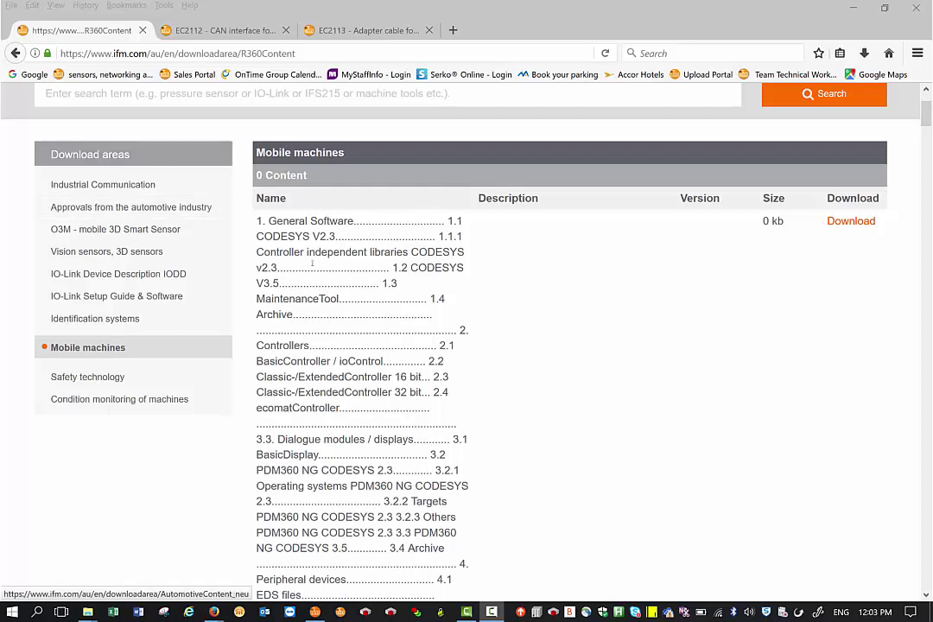
- In Firefox, look through the ifm site's service sections, then dismiss the service links
click(453, 290)
scroll(452, 290, up, 1)
scroll(453, 290, up, 3)
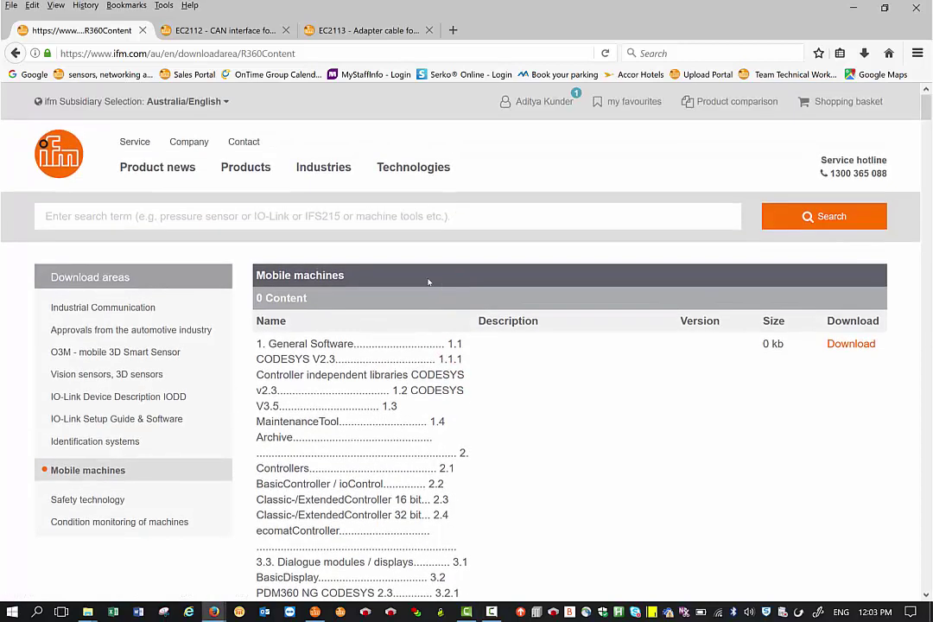
click(143, 144)
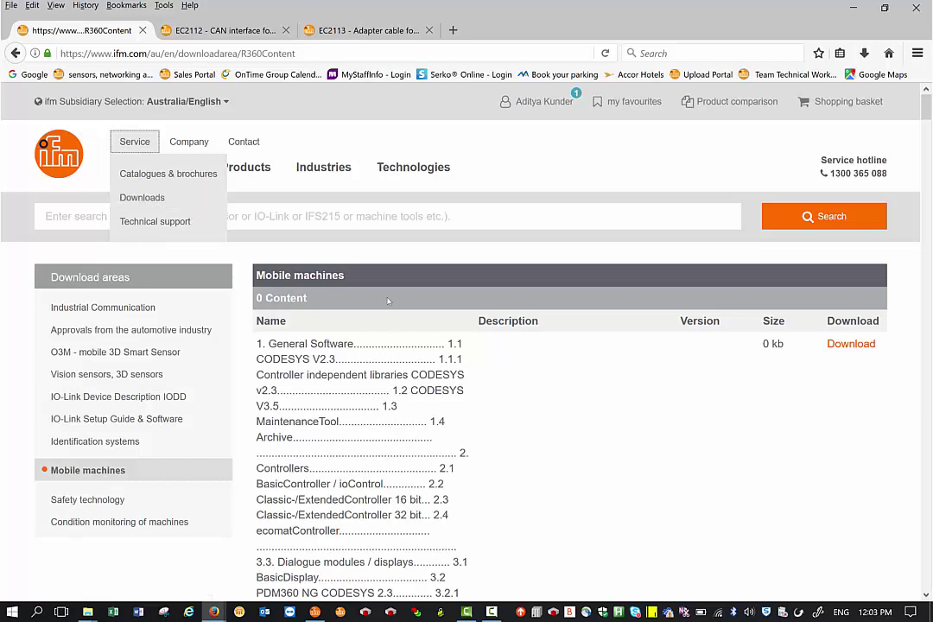
scroll(513, 378, down, 3)
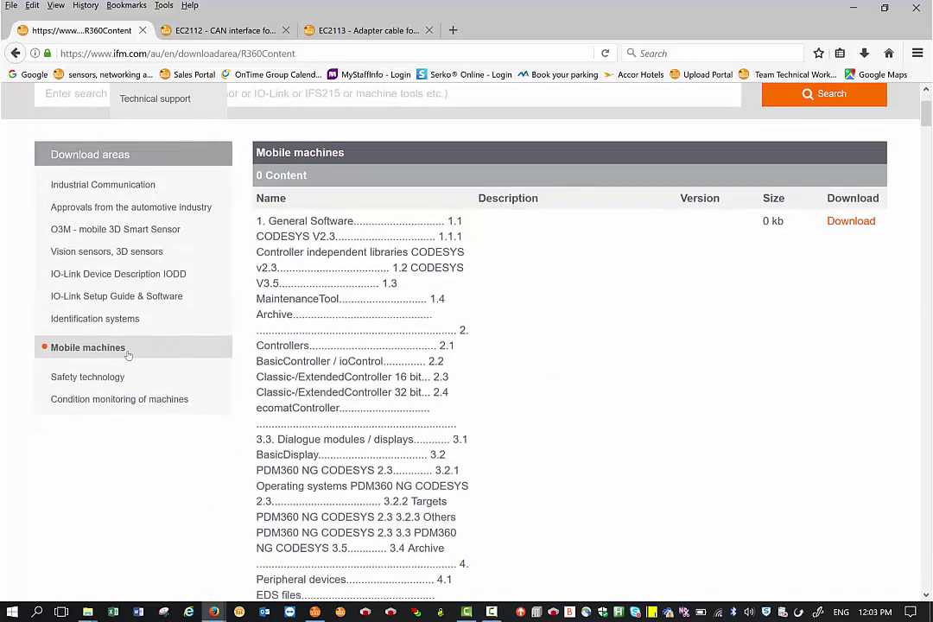
click(484, 323)
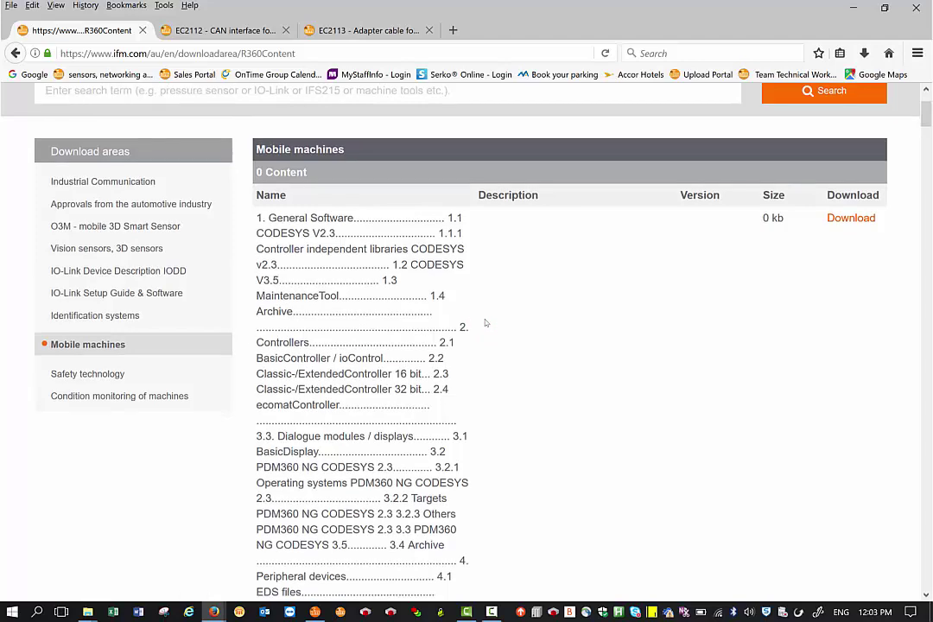
- Find and highlight the 'Maintenace Tool inkl. CANfox driver' entry in the 1.3 MaintenanceTool section
scroll(485, 323, down, 15)
scroll(485, 322, down, 20)
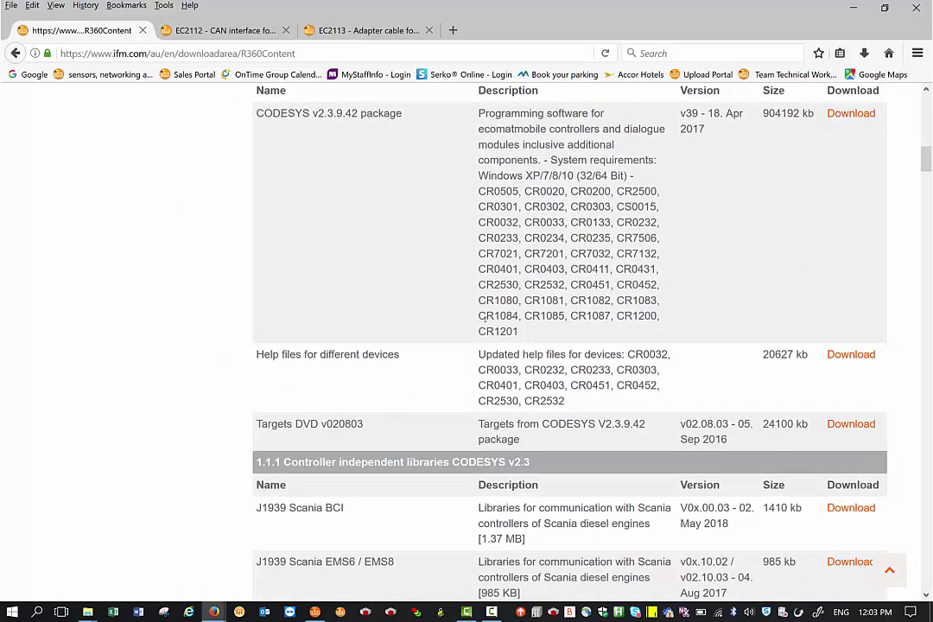
scroll(485, 323, down, 7)
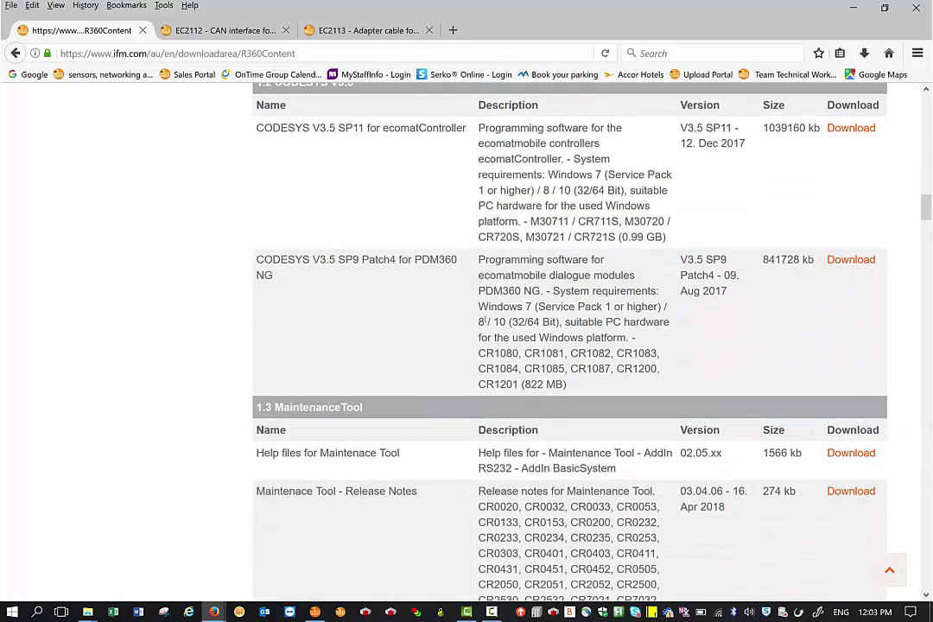
scroll(484, 321, down, 4)
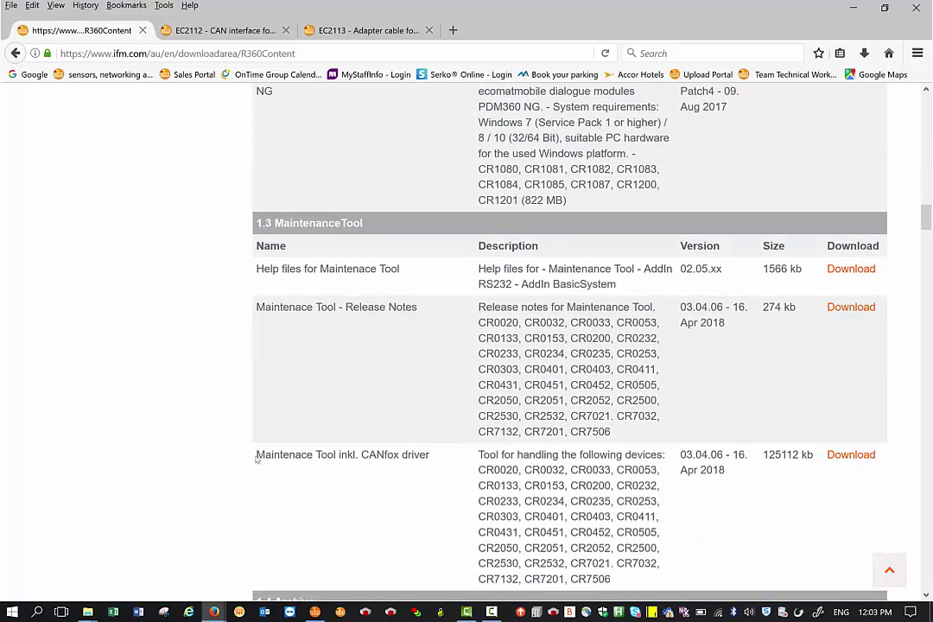
drag(255, 455, 431, 462)
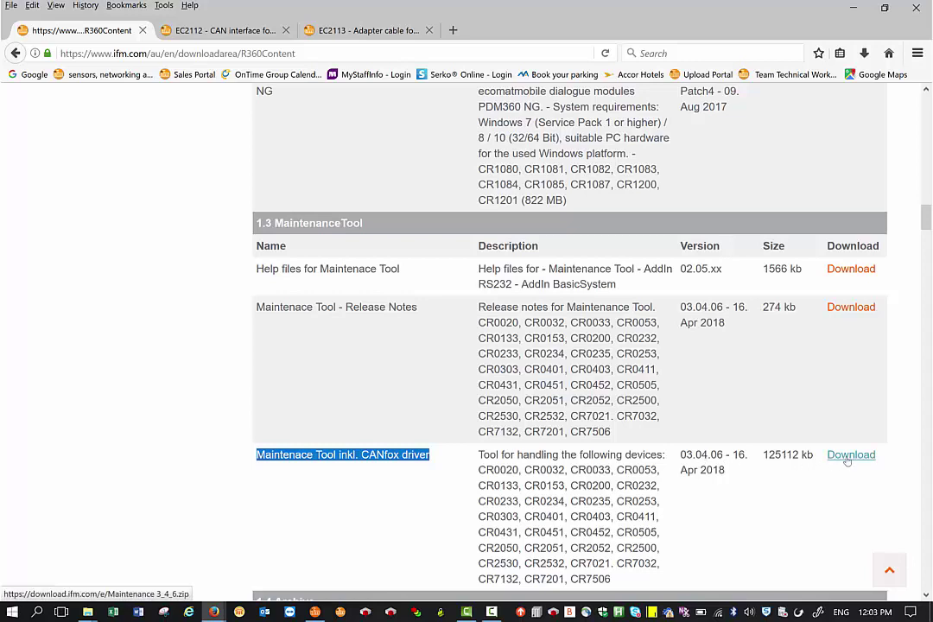
click(767, 514)
scroll(480, 429, up, 20)
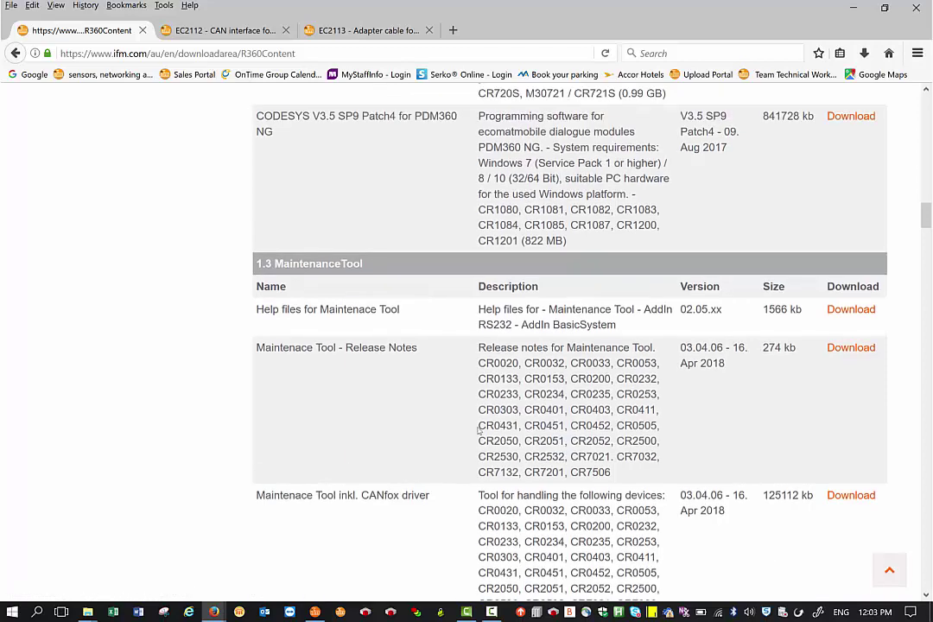
scroll(480, 427, up, 4)
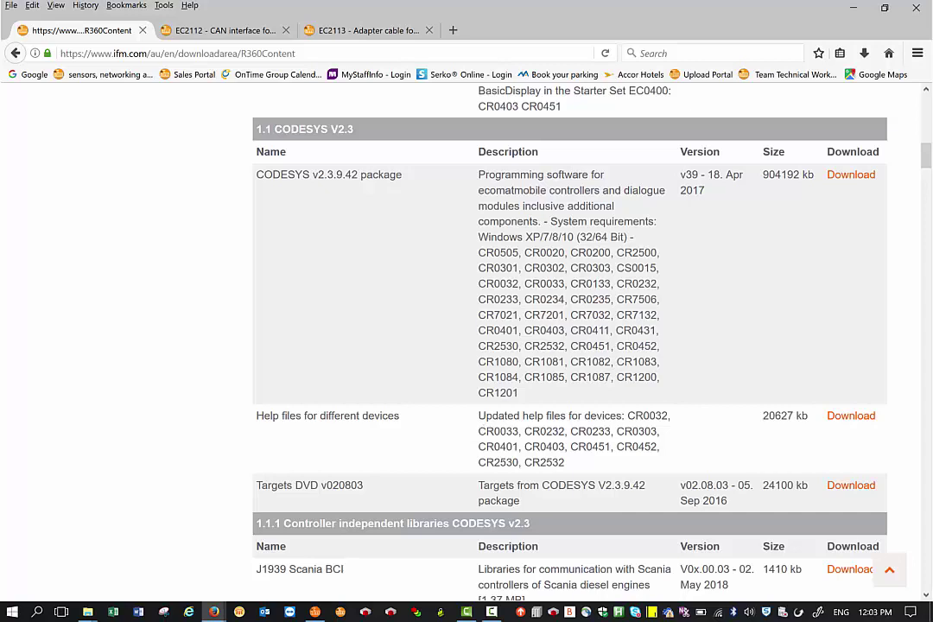
- Review the EC2112 and EC2113 product pages, then return to the R360 downloads page
click(224, 32)
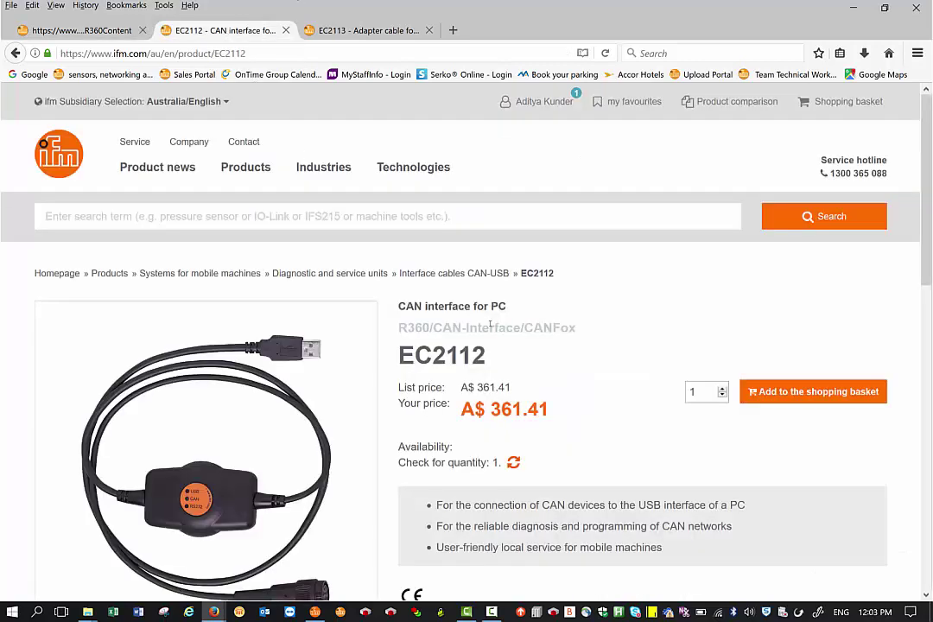
scroll(490, 324, down, 1)
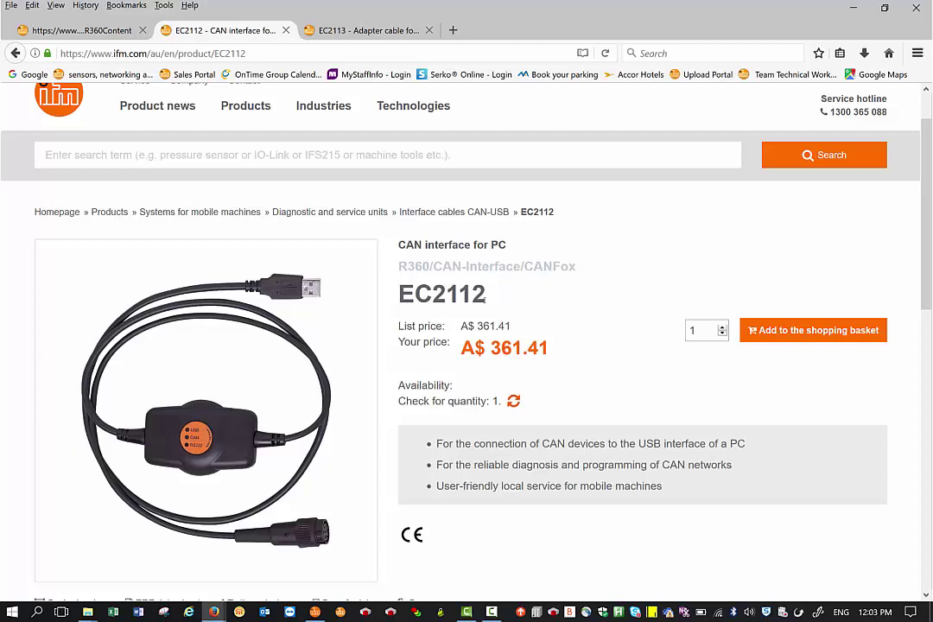
click(330, 19)
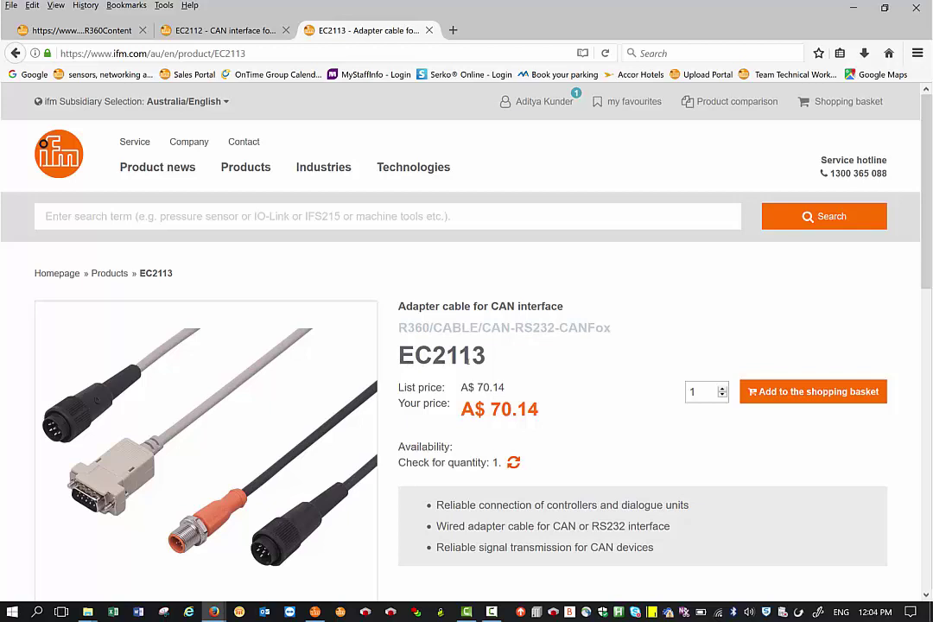
click(77, 27)
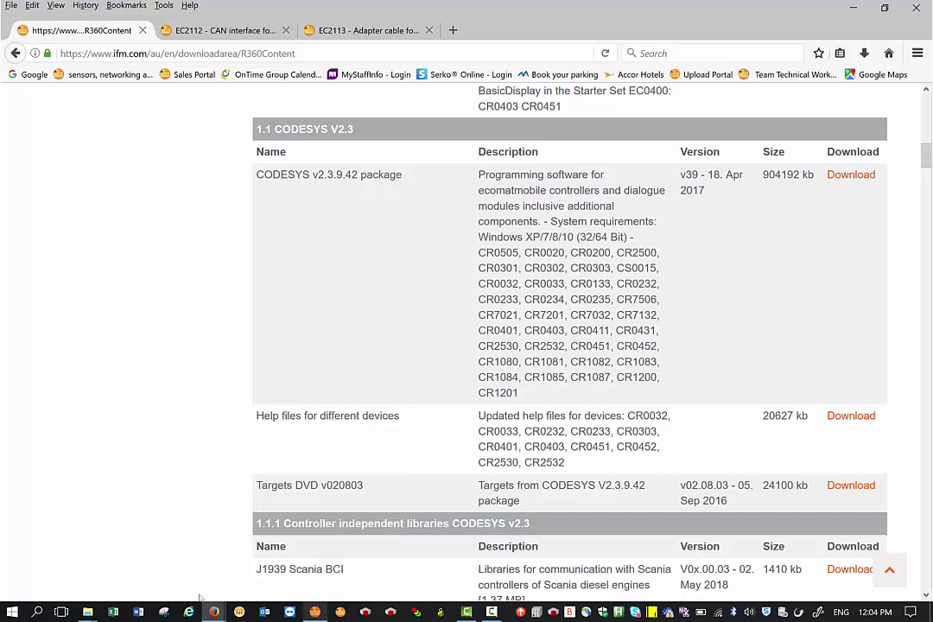
- Load the CAN add-in under ecomat mobile and view its CanFOX0 (Channel1), 125 KBit settings
mouse_move(315, 611)
click(317, 571)
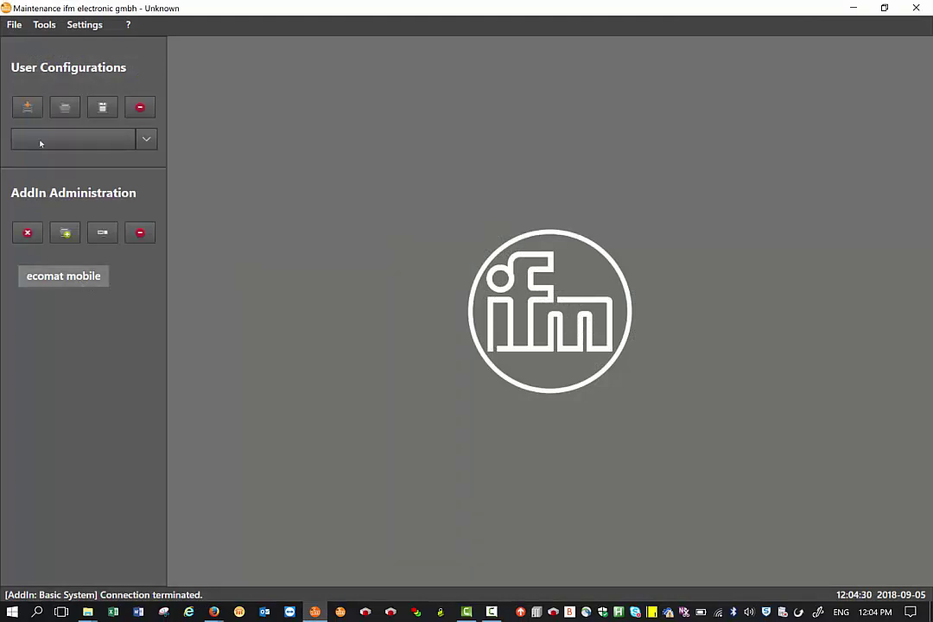
right_click(79, 281)
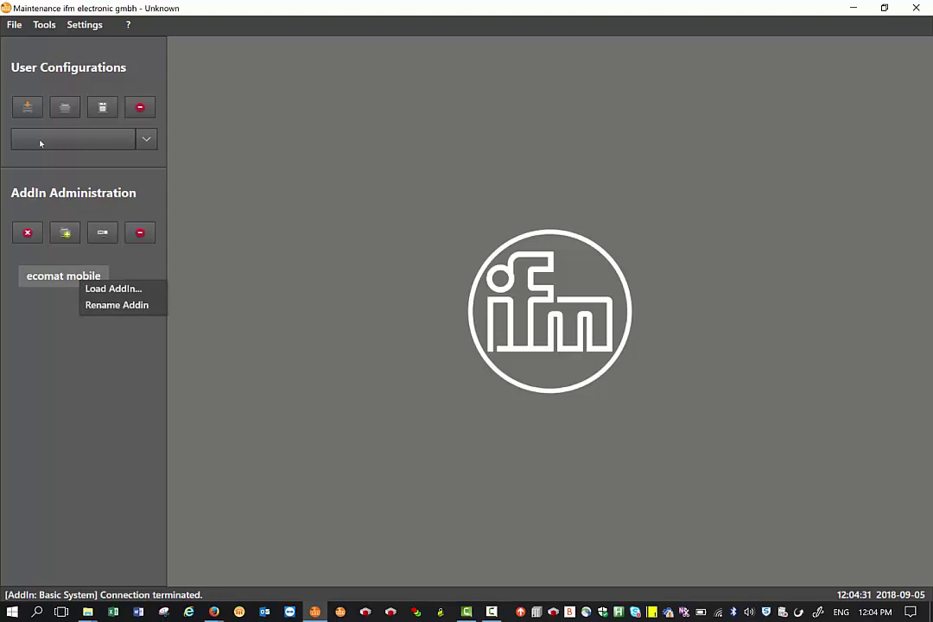
click(112, 288)
click(395, 226)
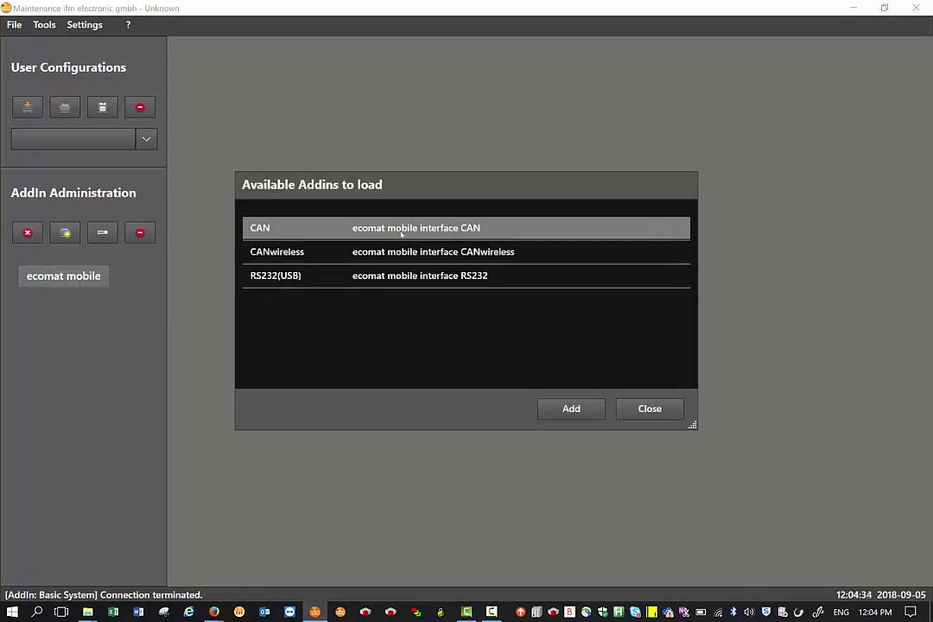
click(290, 208)
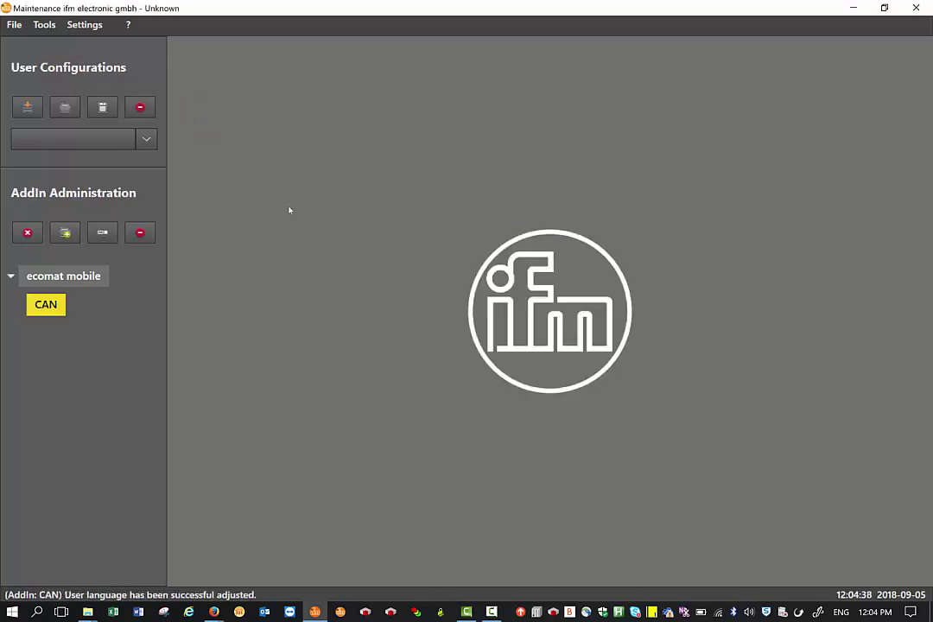
click(21, 156)
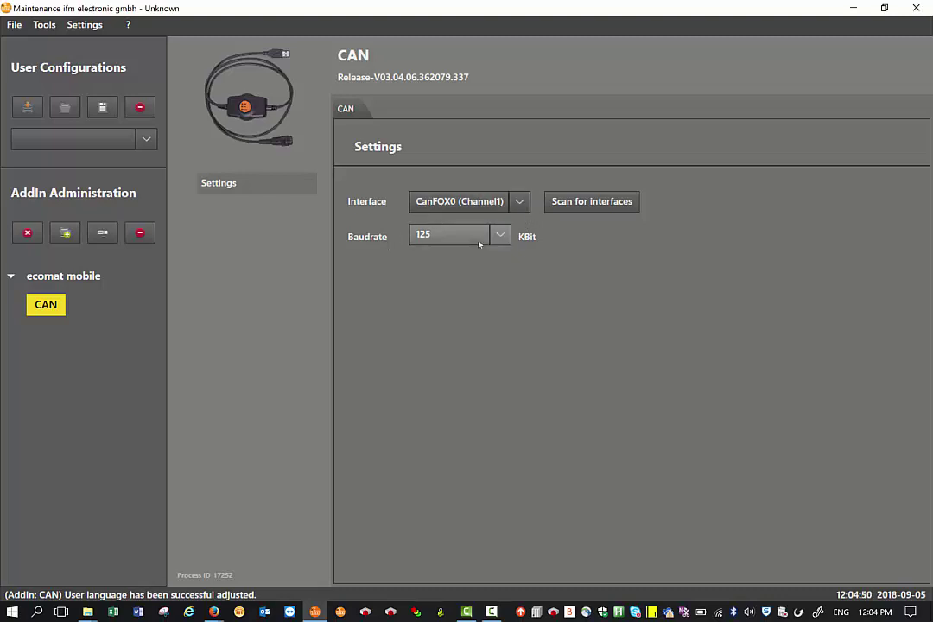
- Add the Basic System add-in under CAN and open its settings (Node ID 127, 125 KBit/s)
right_click(49, 311)
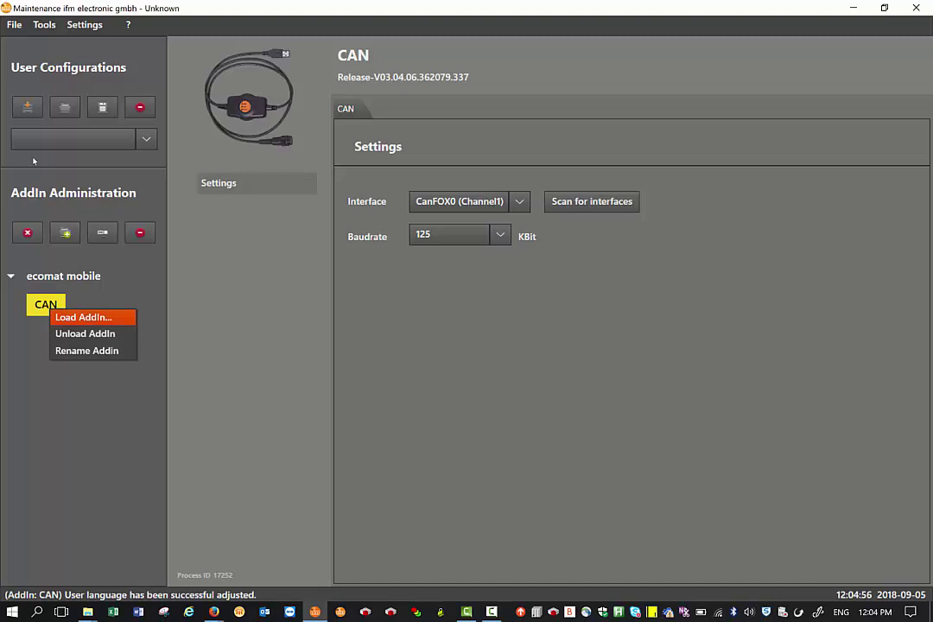
click(67, 318)
click(207, 116)
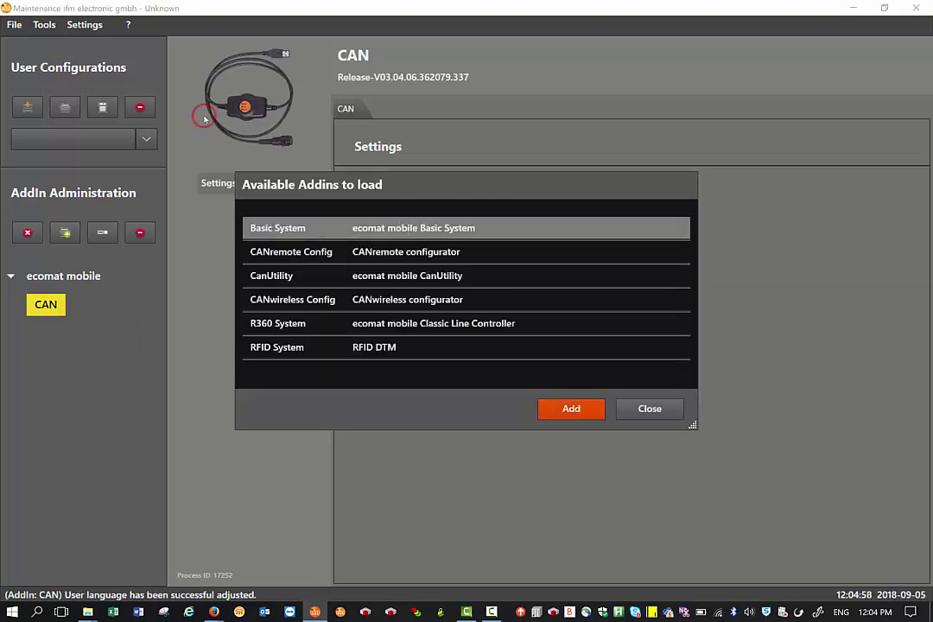
click(577, 416)
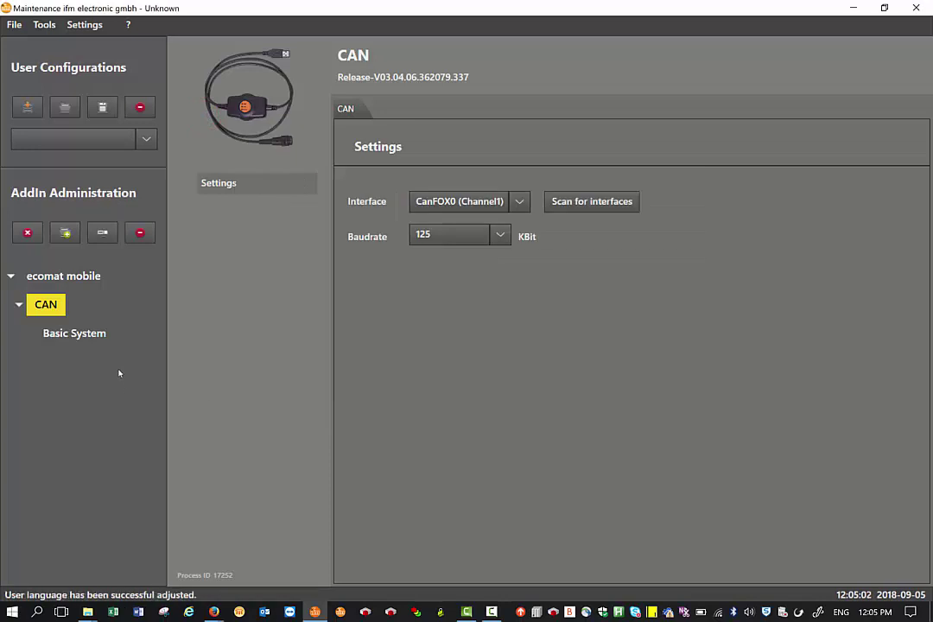
click(75, 332)
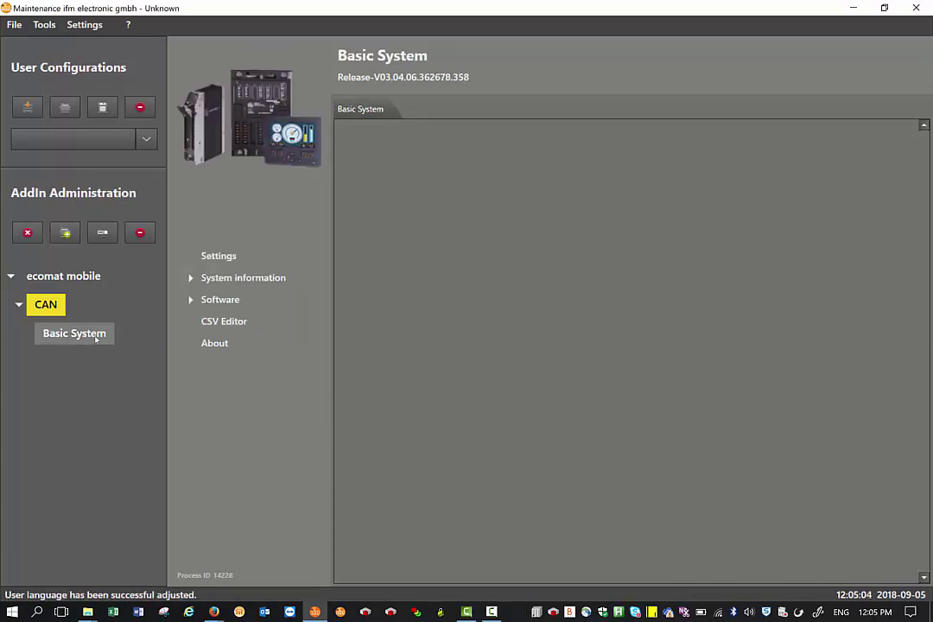
click(221, 258)
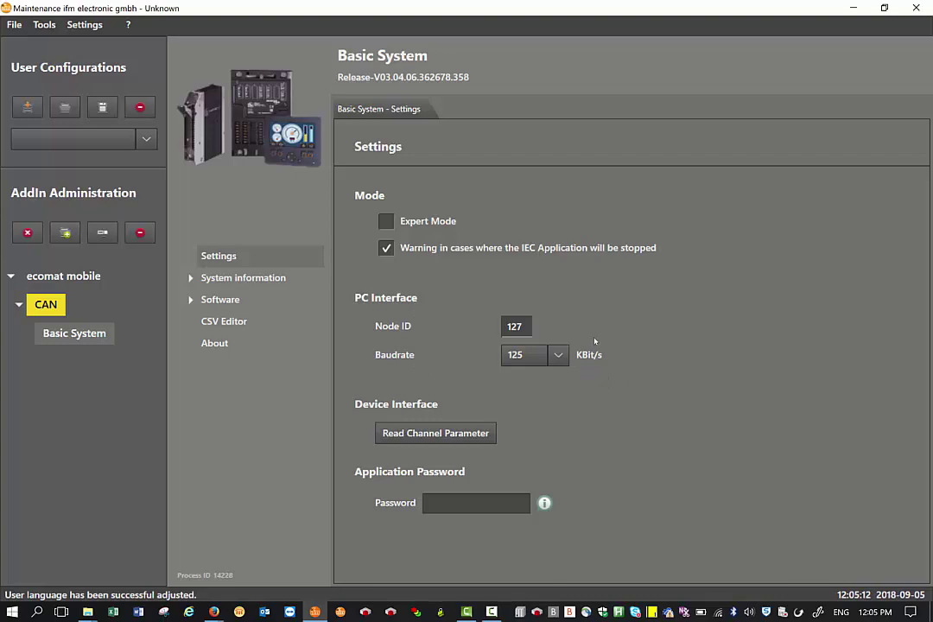
- Change the Basic System baudrate from 125 to 250 KBit/s and expand the Software section
click(529, 331)
click(263, 166)
click(280, 182)
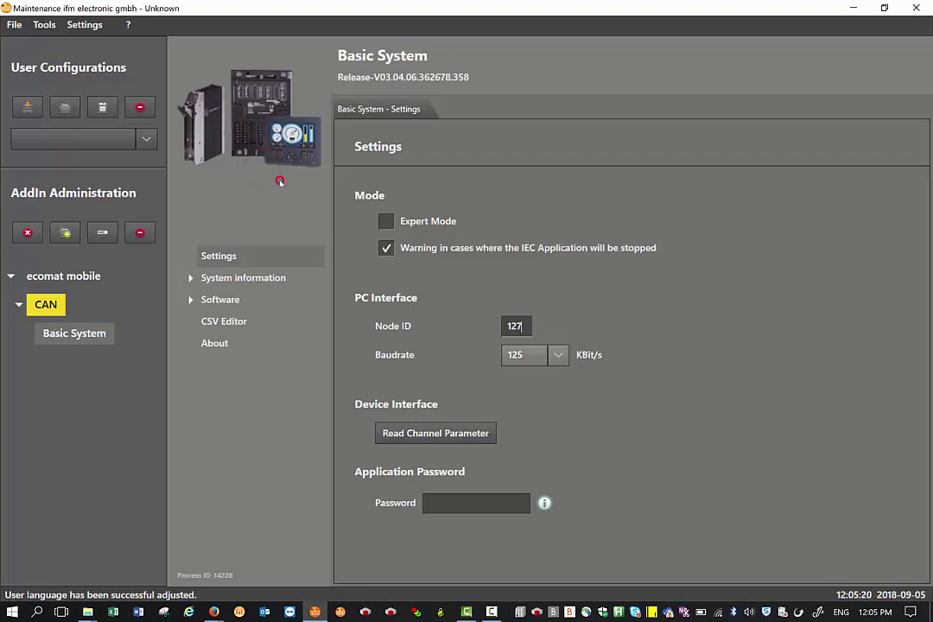
click(557, 354)
click(523, 462)
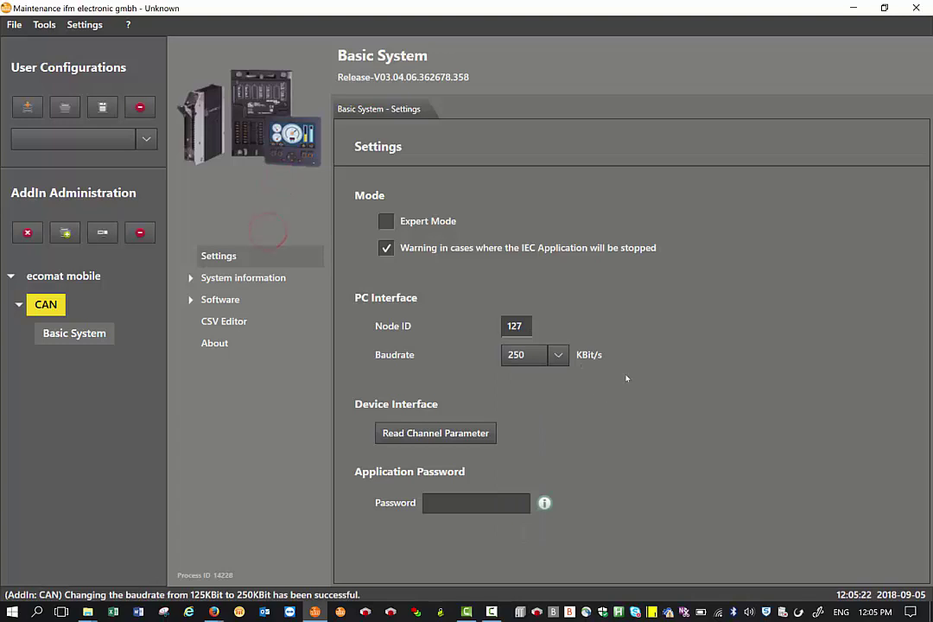
click(313, 184)
click(189, 300)
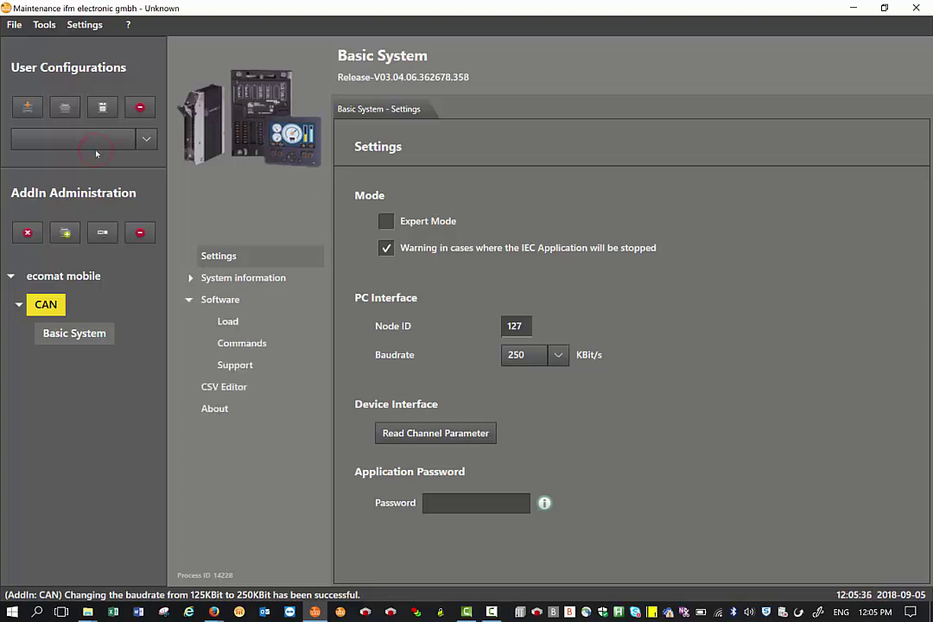
- On the Load Software page, start opening a firmware file and browse to C:\Program Files (x86)
click(230, 322)
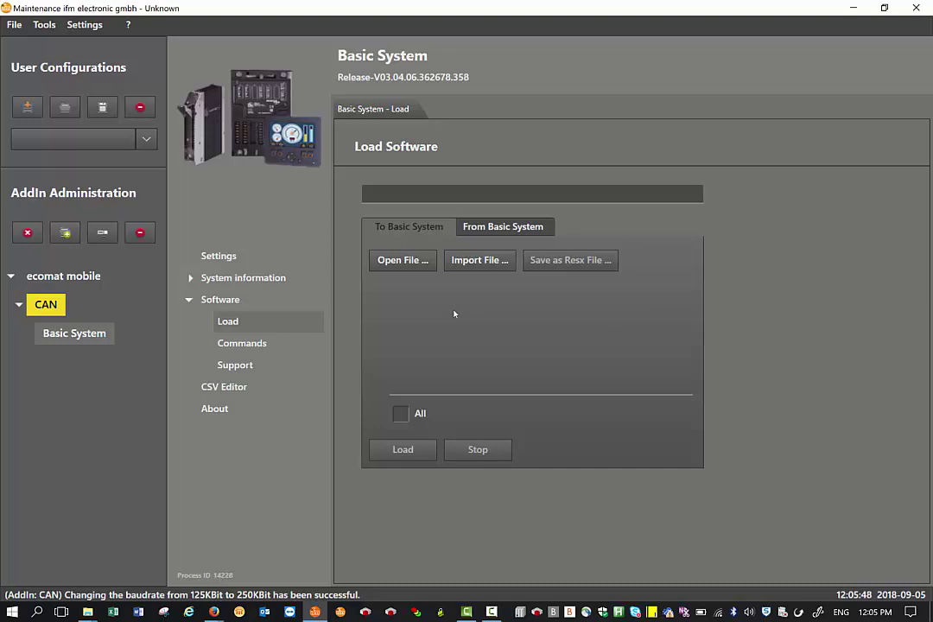
click(407, 267)
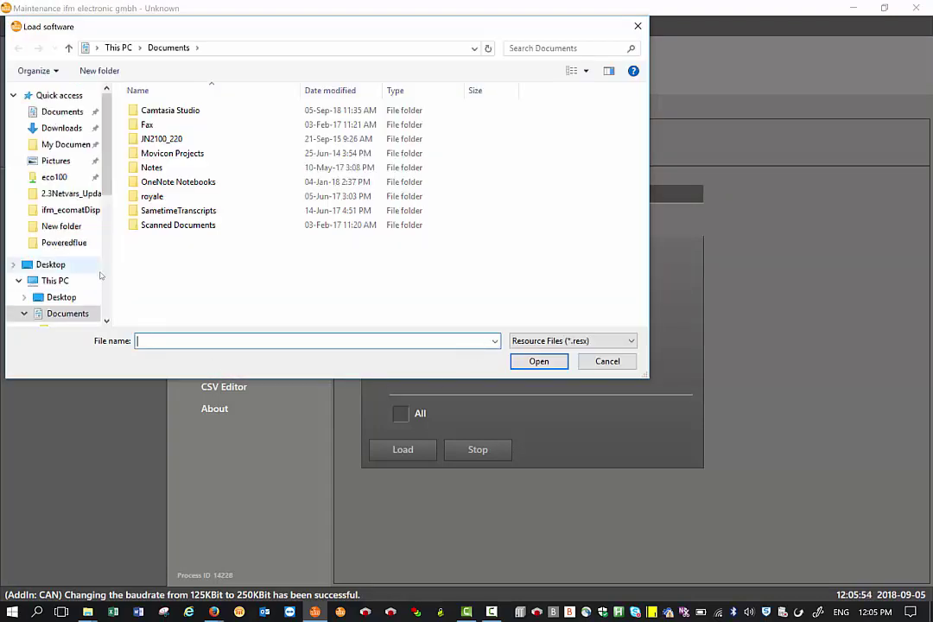
mouse_move(105, 207)
mouse_down()
mouse_move(106, 259)
mouse_move(104, 97)
mouse_move(108, 198)
mouse_up()
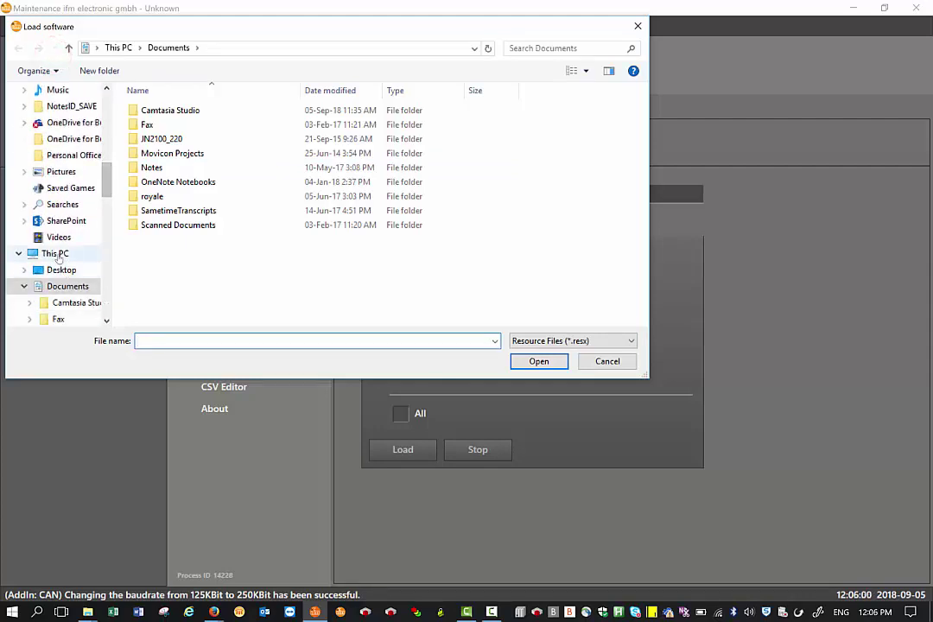
click(55, 254)
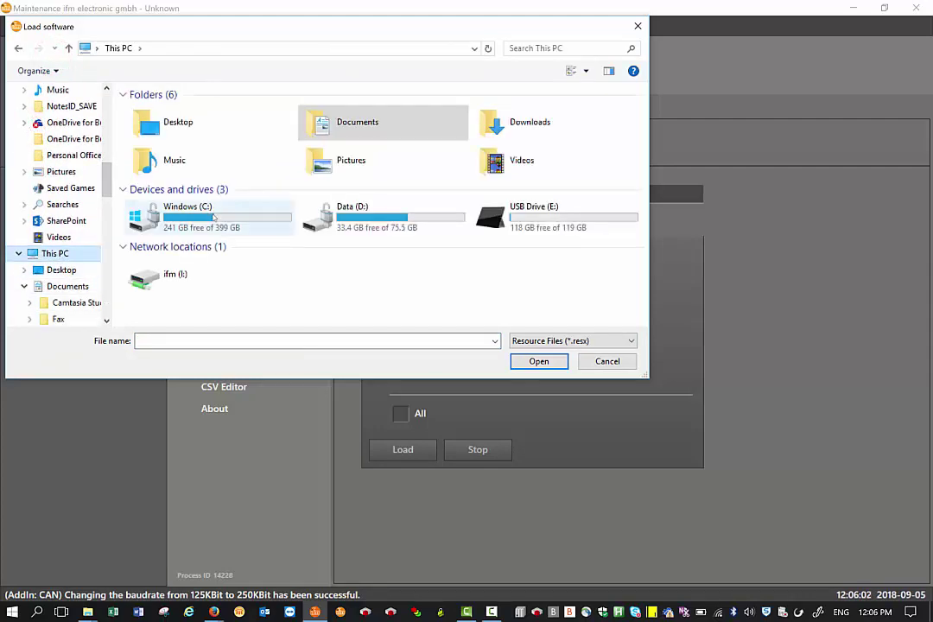
double_click(213, 218)
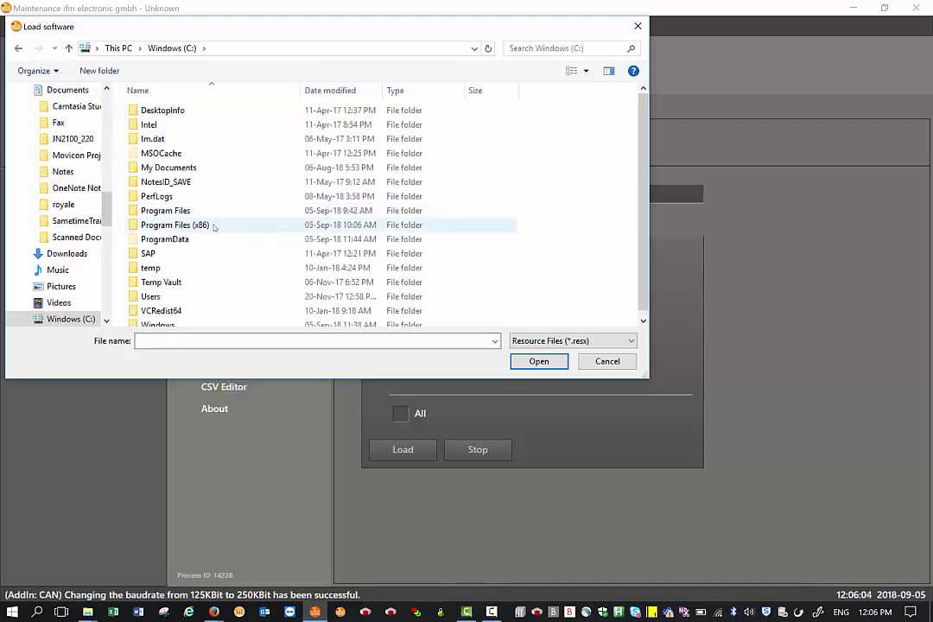
double_click(214, 226)
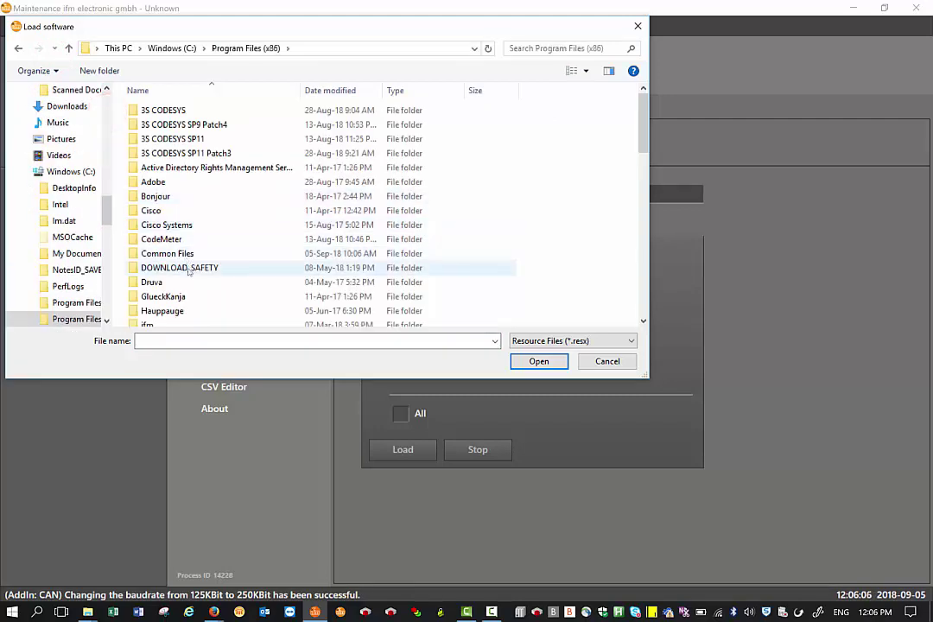
- Navigate through ifm electronic\CoDeSys V2.3\Targets\ifm\Library into the ifm_CR0403 folder
click(188, 269)
scroll(188, 272, down, 2)
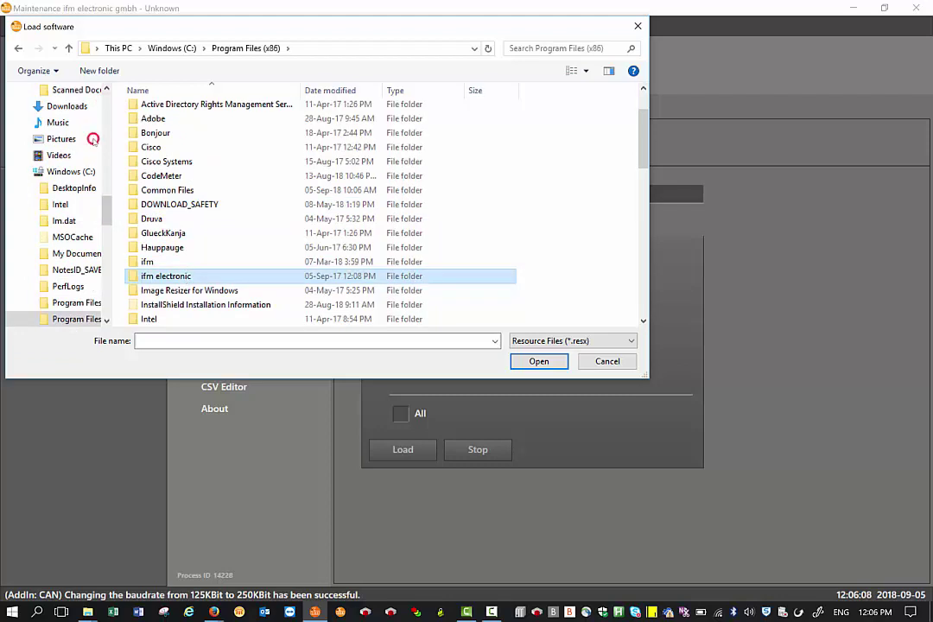
key(Return)
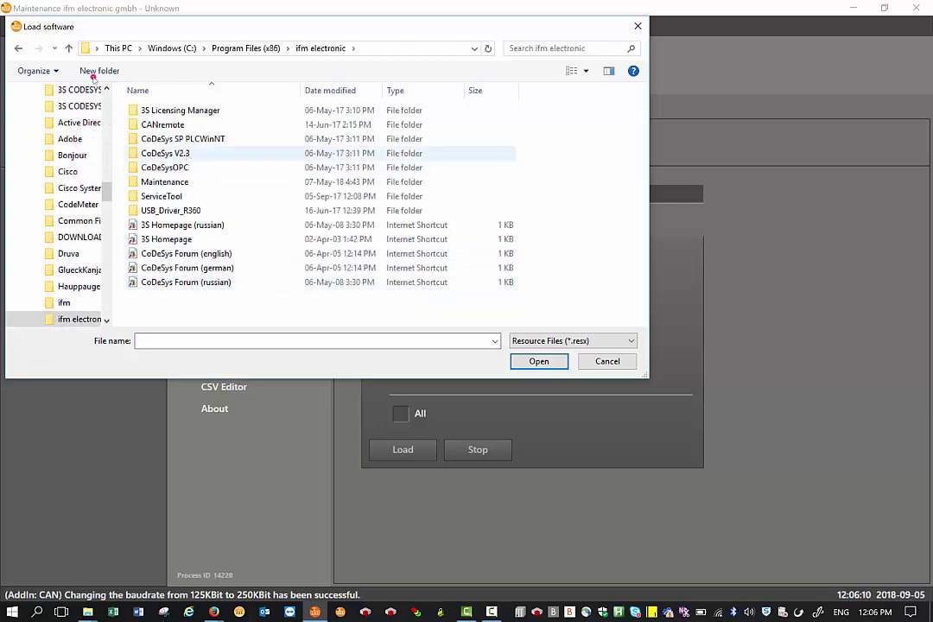
key(Return)
key(Down)
key(Down)
key(Down)
key(Down)
key(Down)
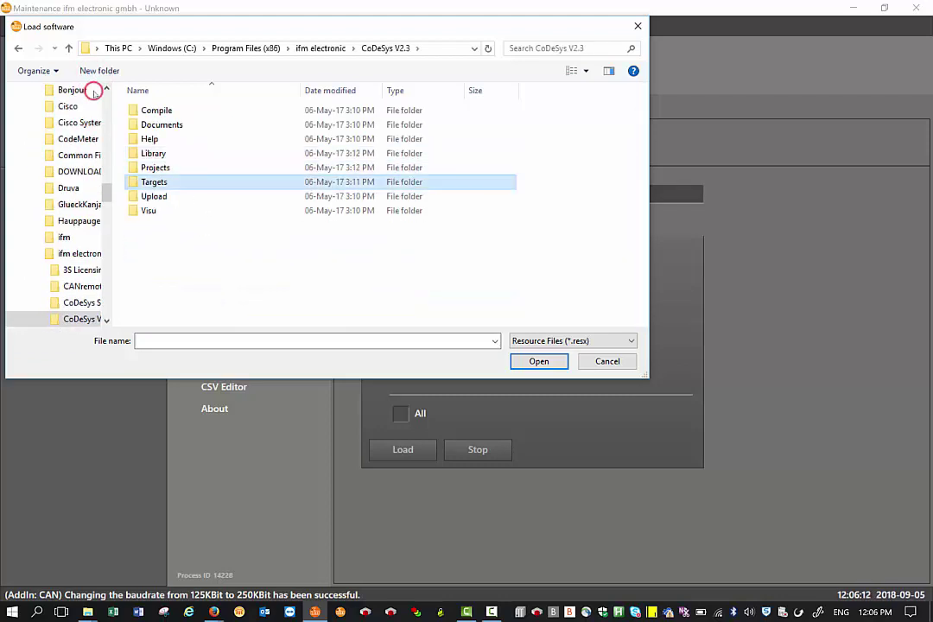
key(Return)
double_click(149, 123)
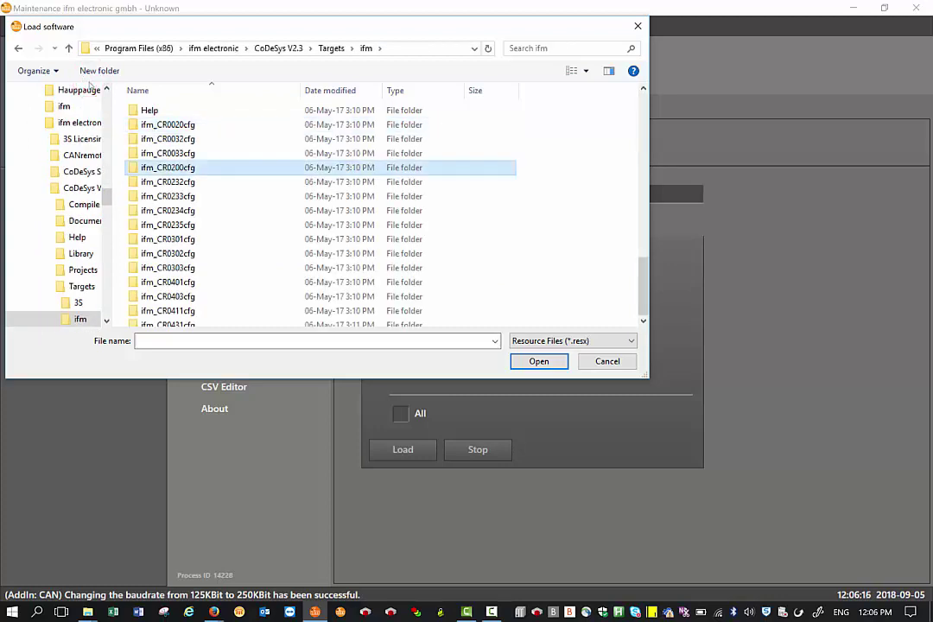
key(l)
key(Return)
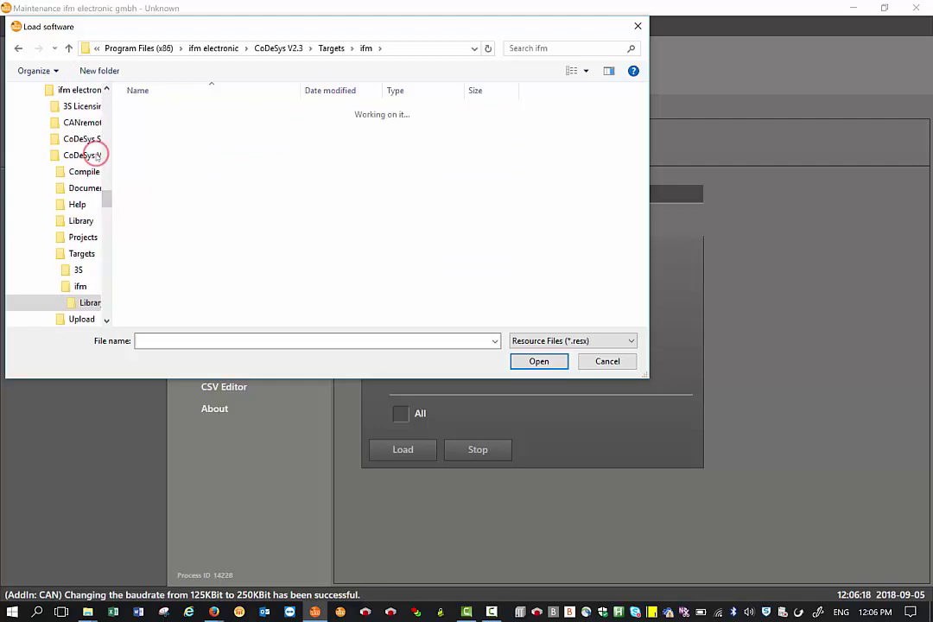
click(223, 185)
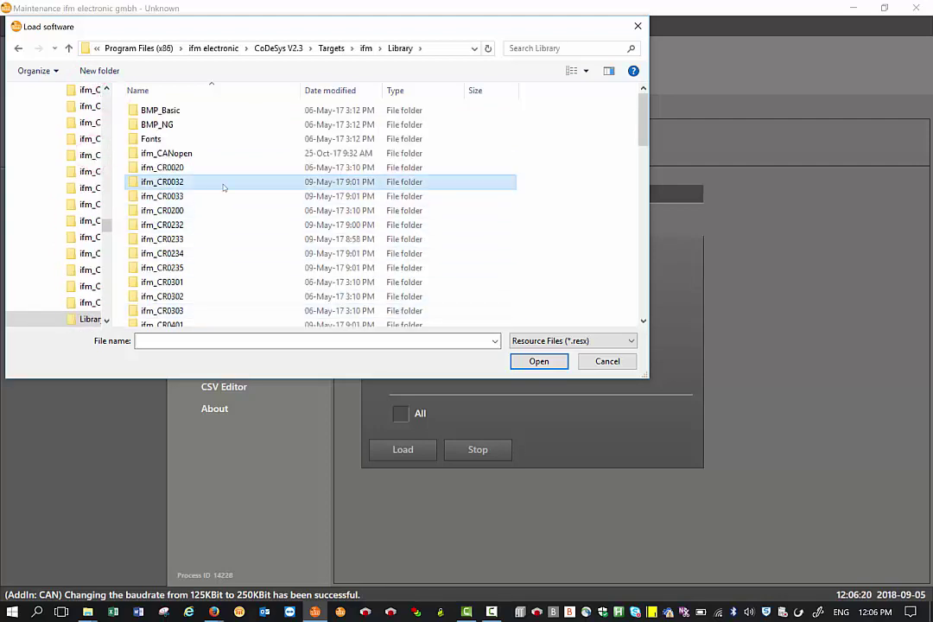
scroll(223, 186, down, 2)
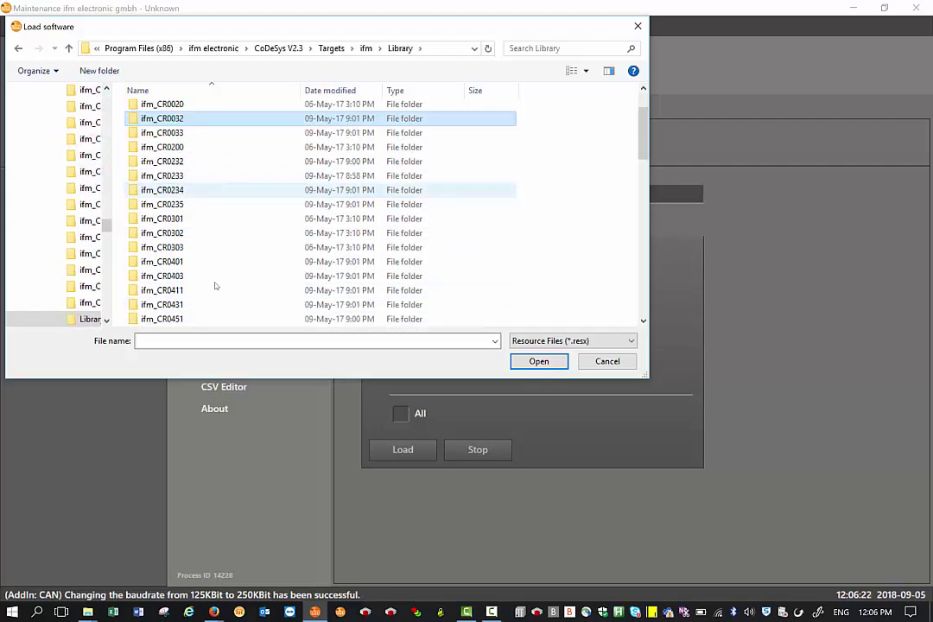
double_click(190, 282)
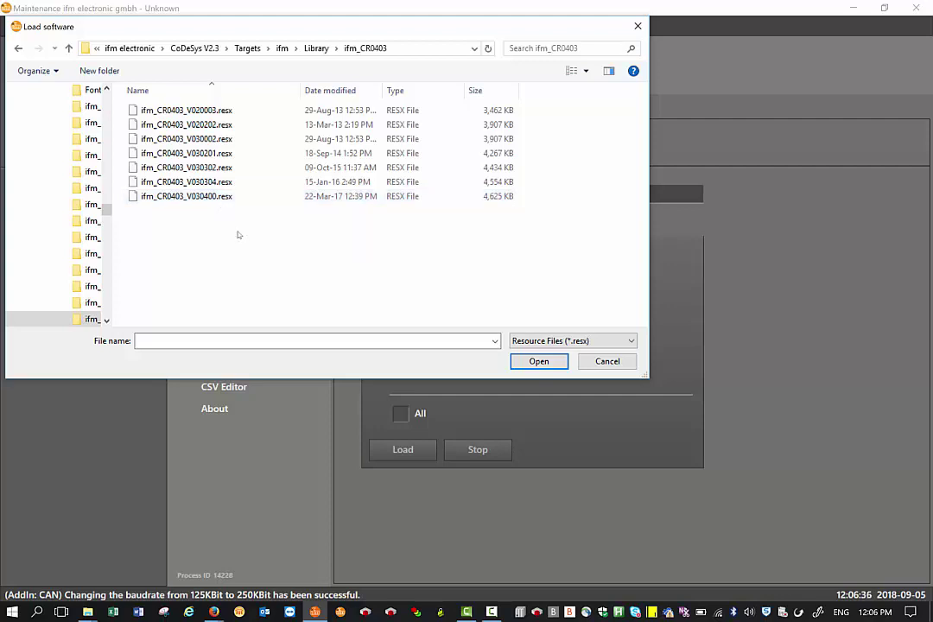
- Open ifm_CR0403_V030400.resx so BasicSystem V03.04.00 is listed for loading
click(186, 198)
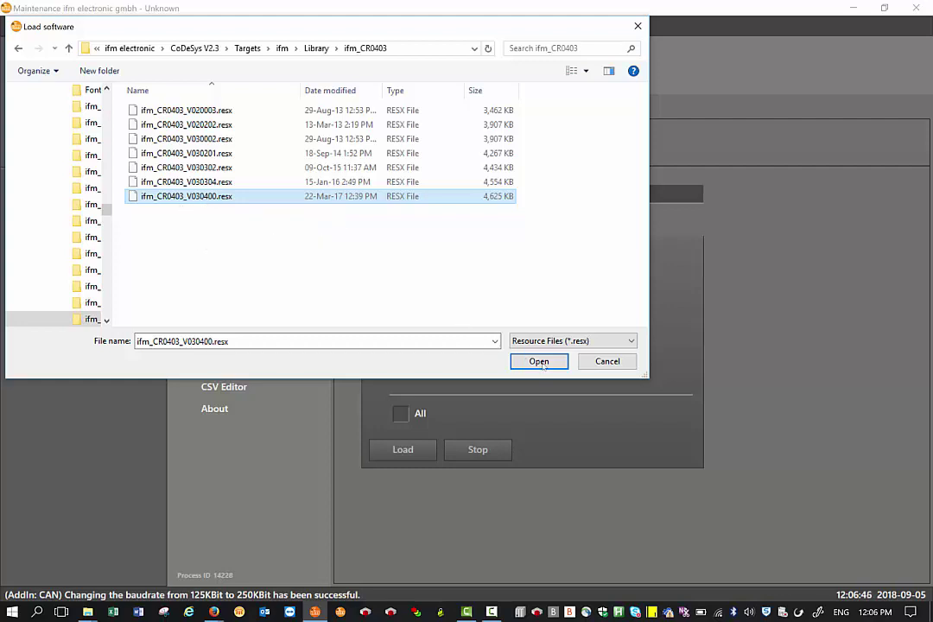
double_click(270, 183)
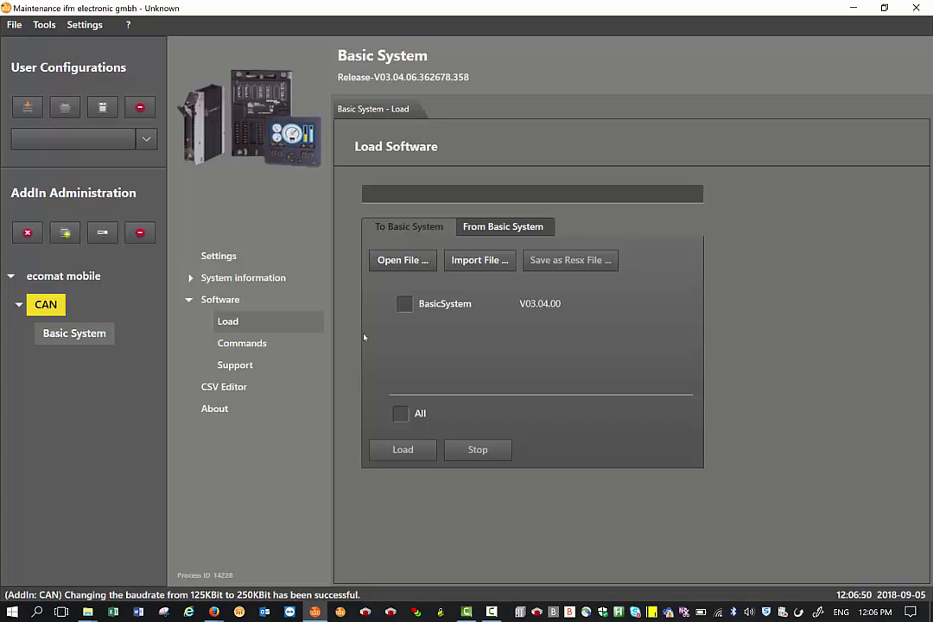
- Load the ticked BasicSystem V03.04.00 firmware onto the CR0403, agreeing to stop the application
click(405, 305)
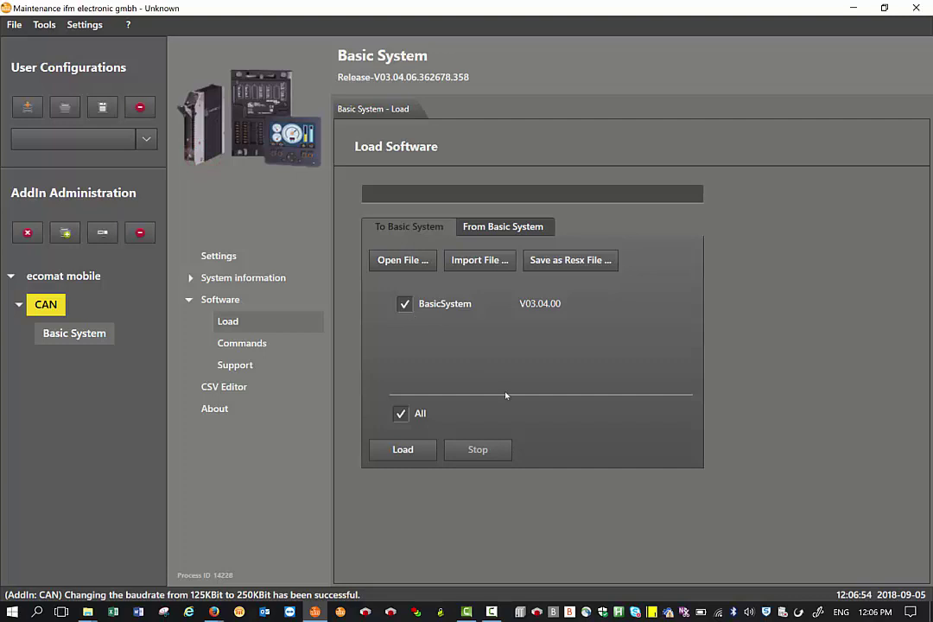
click(405, 452)
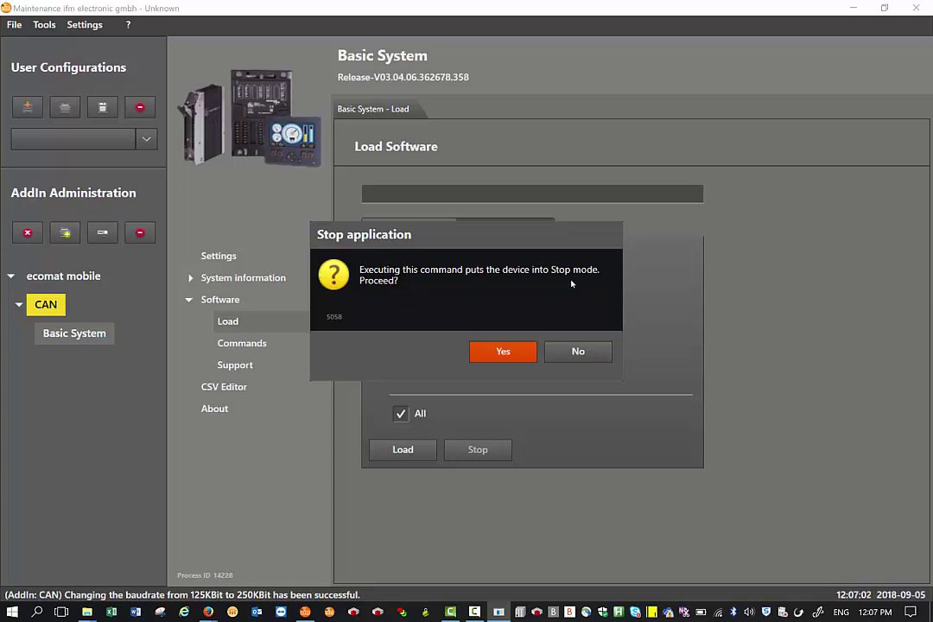
click(501, 351)
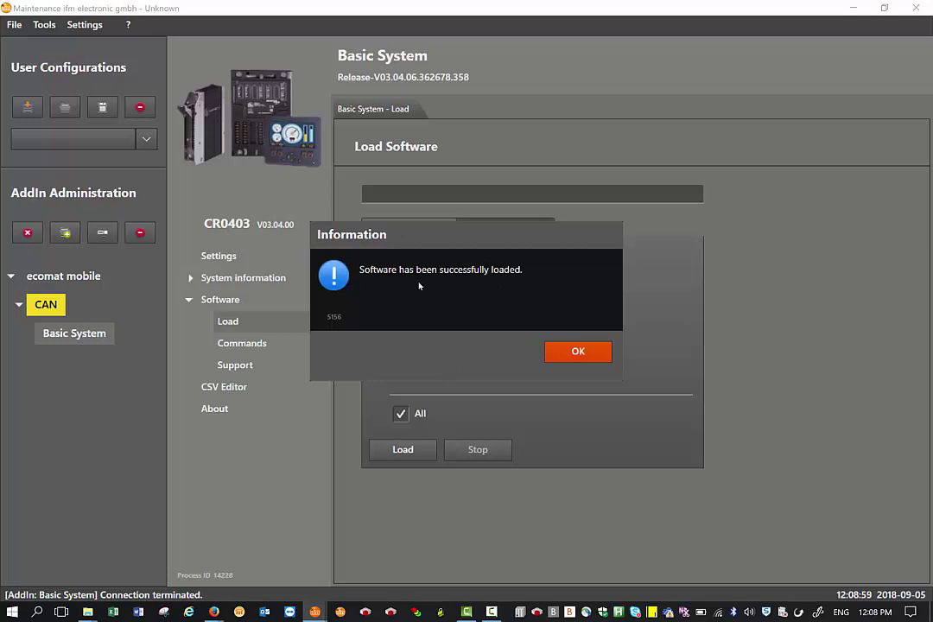
- Close the 'software loaded successfully' information message with OK
click(596, 355)
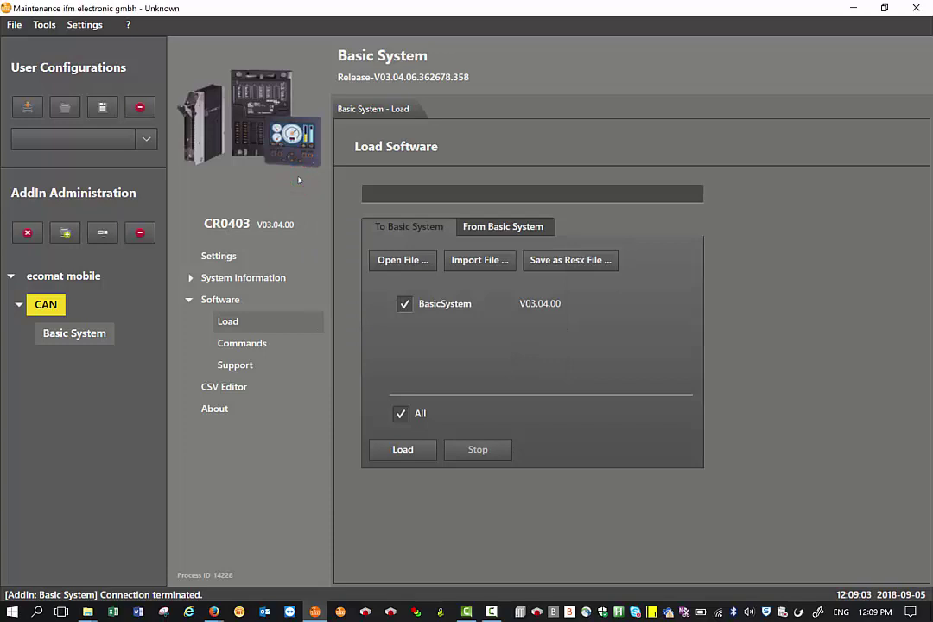